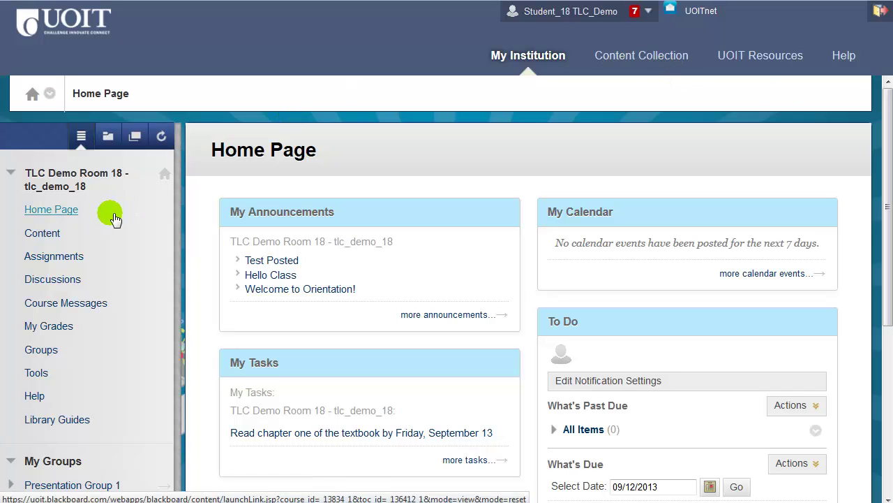
# - Open the course's Assignments page from the left course menu
pyautogui.click(71, 263)
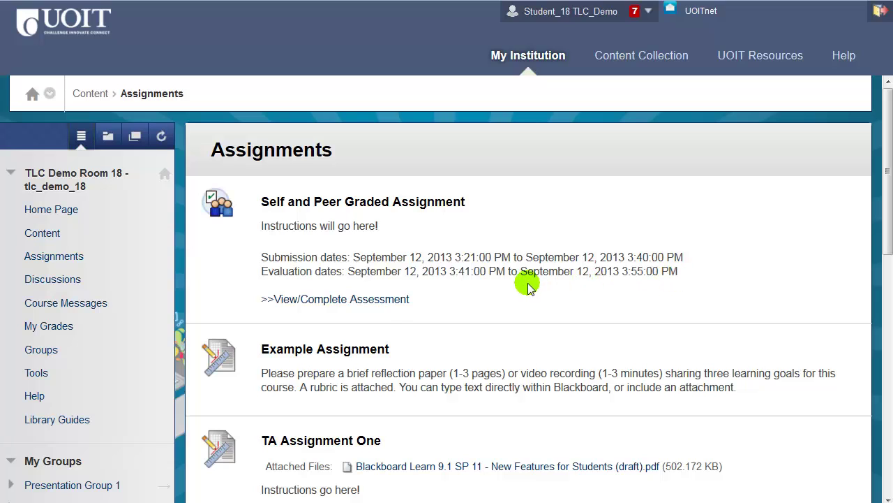
# - Start the Self and Peer Graded Assignment and bring up Question 1's empty response form
pyautogui.click(359, 305)
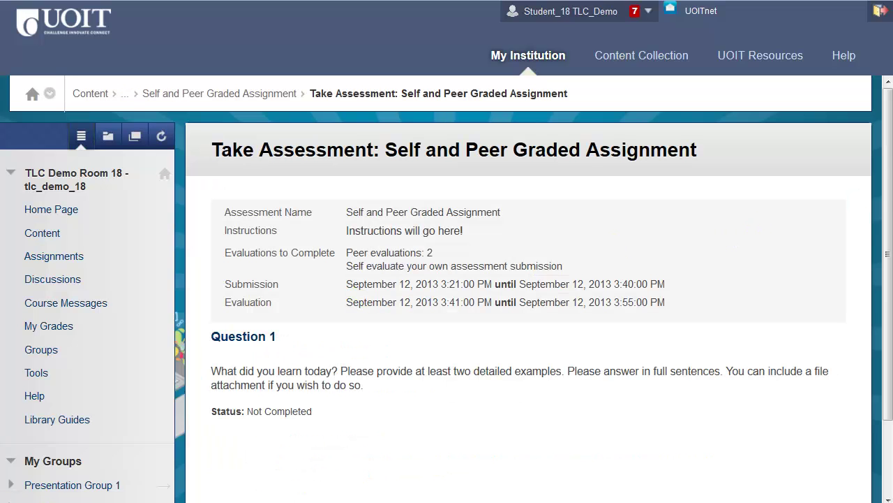
pyautogui.moveTo(888, 194); pyautogui.dragTo(889, 213)
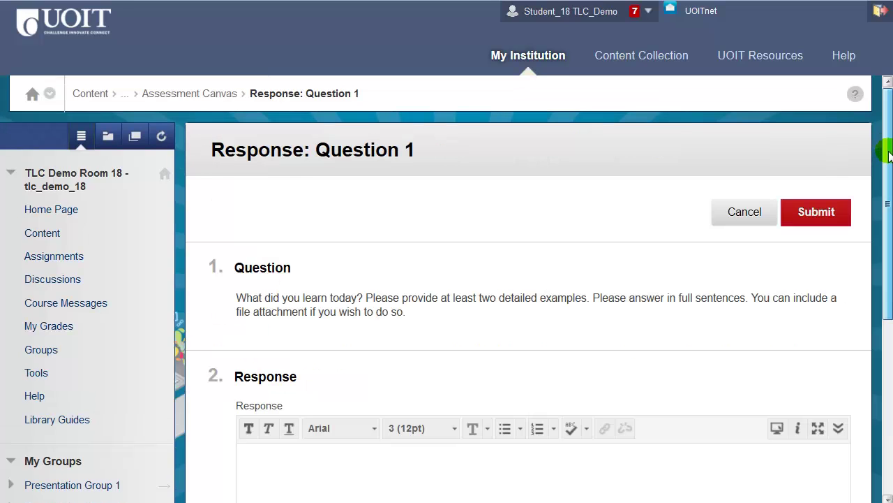
pyautogui.moveTo(887, 143); pyautogui.dragTo(885, 227)
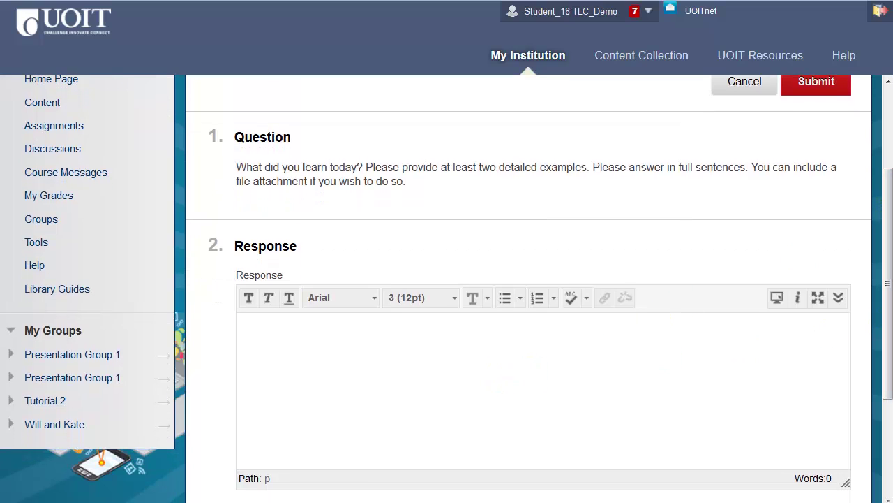
# - Answer Question 1 with 'This is my answer! I learned a lot today.' and submit it
pyautogui.moveTo(889, 321); pyautogui.dragTo(890, 341)
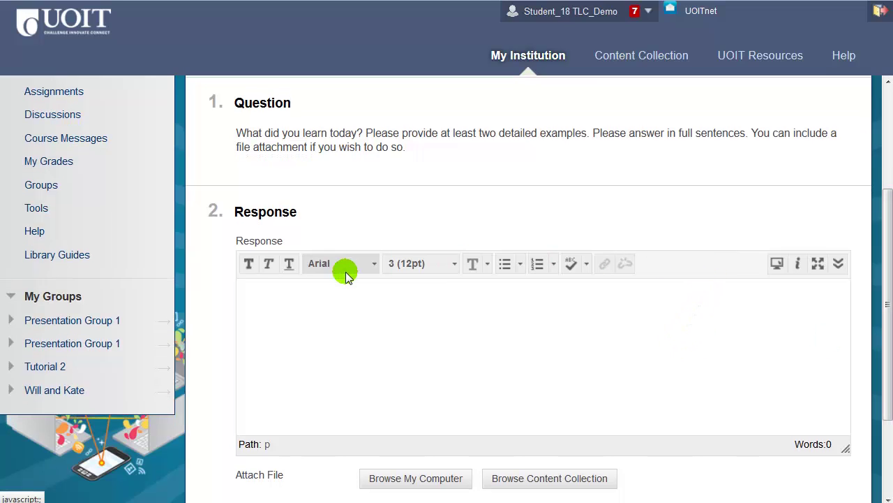
pyautogui.click(837, 265)
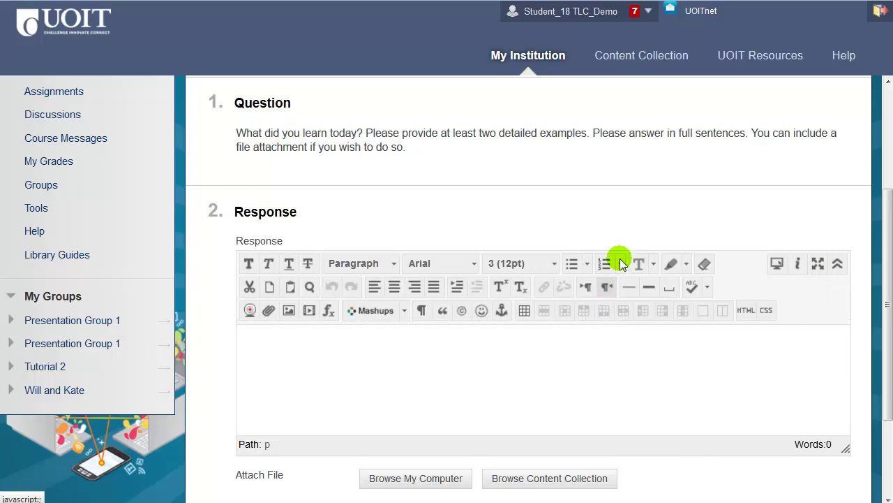
pyautogui.moveTo(886, 283); pyautogui.dragTo(886, 319)
pyautogui.click(414, 297)
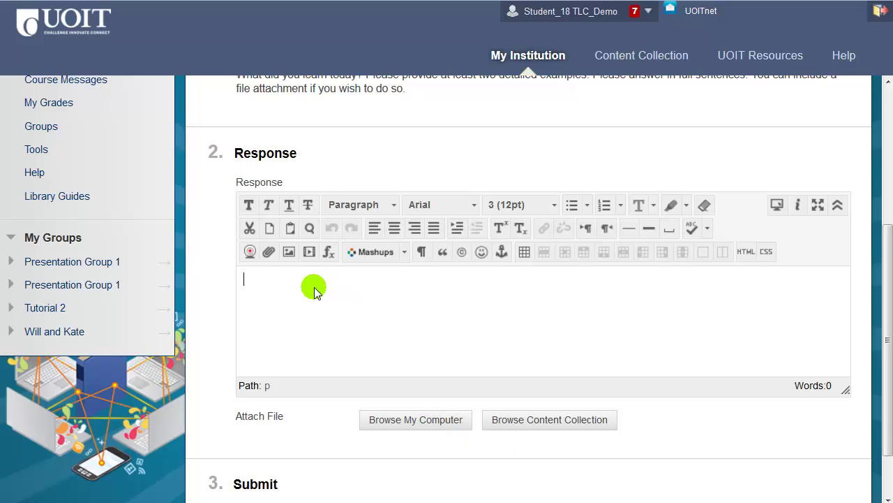
pyautogui.write('This is my answer! I learned a lot today.')
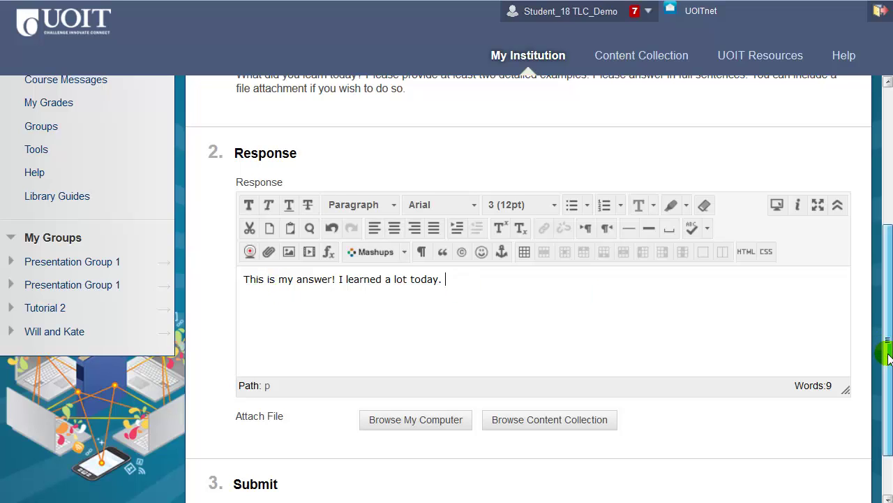
pyautogui.moveTo(888, 349); pyautogui.dragTo(889, 400)
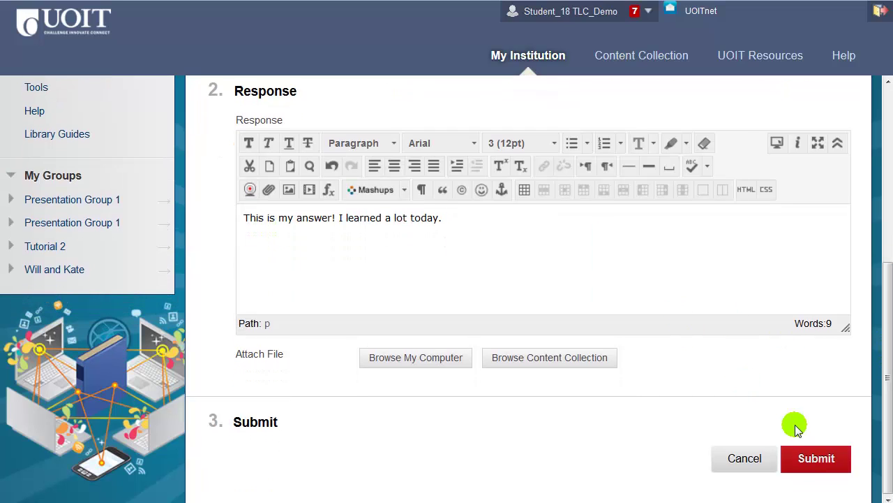
pyautogui.click(804, 458)
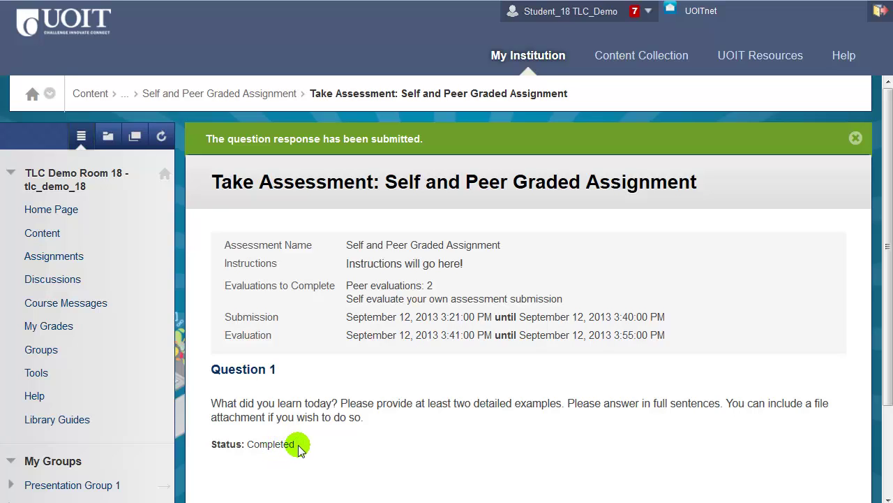
# - Confirm the completed assessment with OK to return to the Assignments list
pyautogui.moveTo(884, 243); pyautogui.dragTo(888, 335)
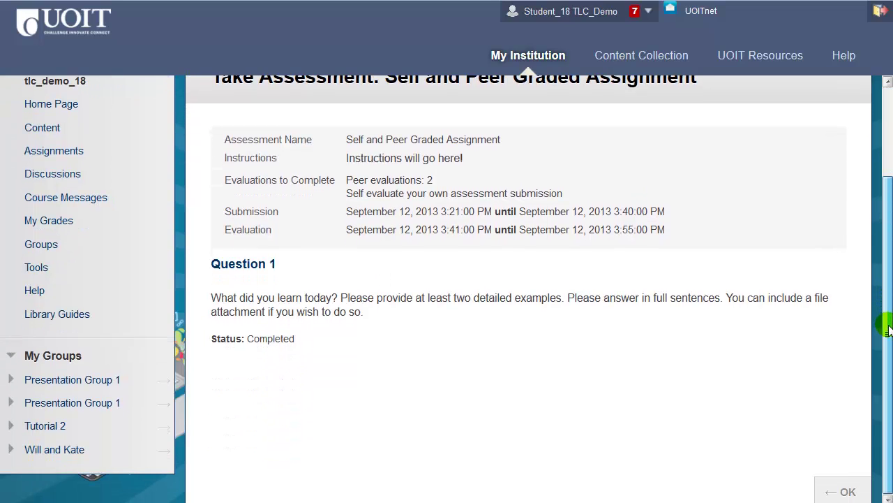
pyautogui.click(846, 491)
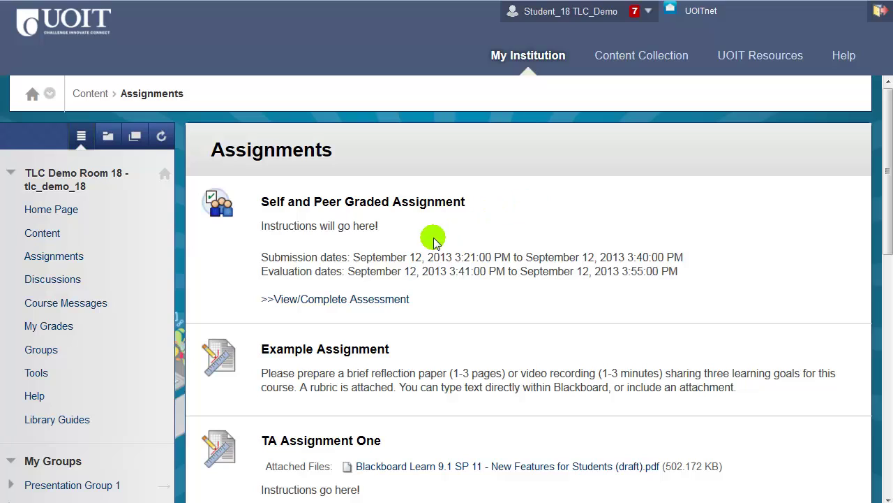
# - Open the Evaluation Overview and User 1's Question 1 submission with its attached PDF
pyautogui.click(363, 304)
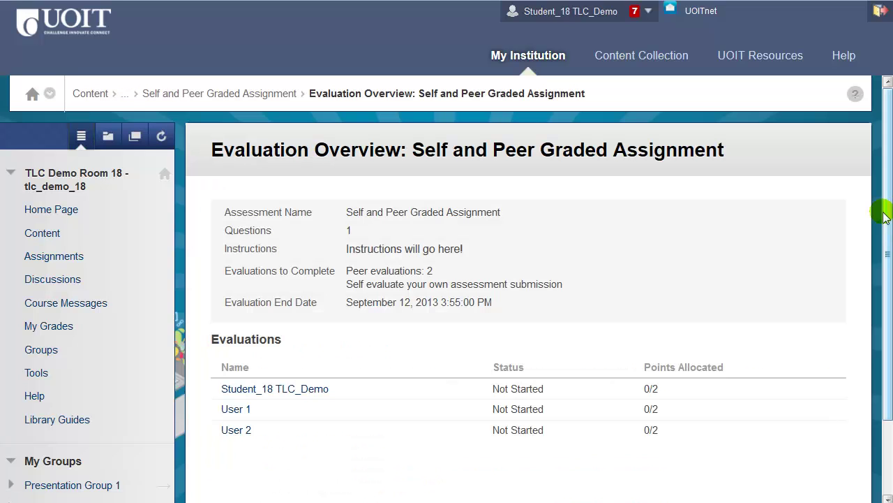
pyautogui.moveTo(884, 235); pyautogui.dragTo(887, 279)
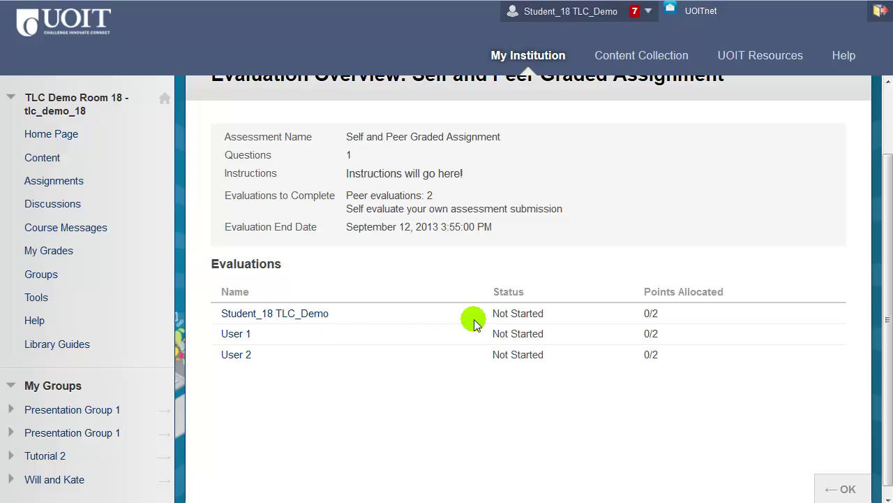
pyautogui.click(238, 334)
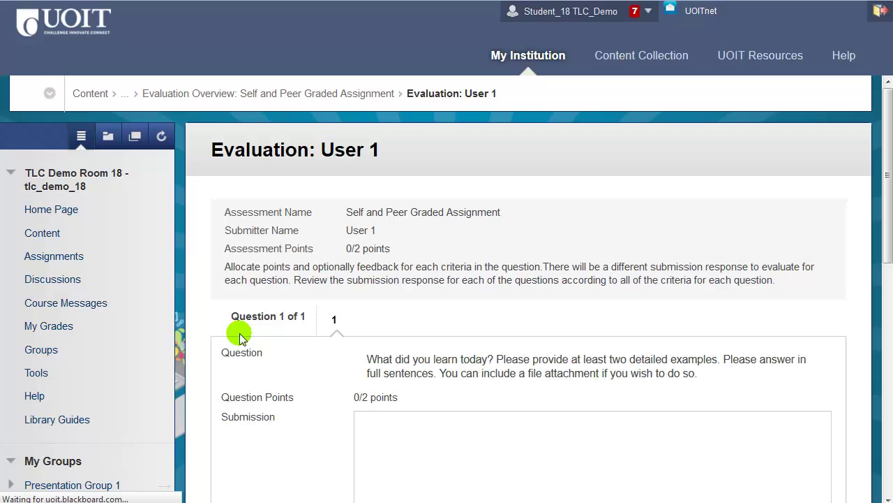
pyautogui.moveTo(887, 144); pyautogui.dragTo(890, 194)
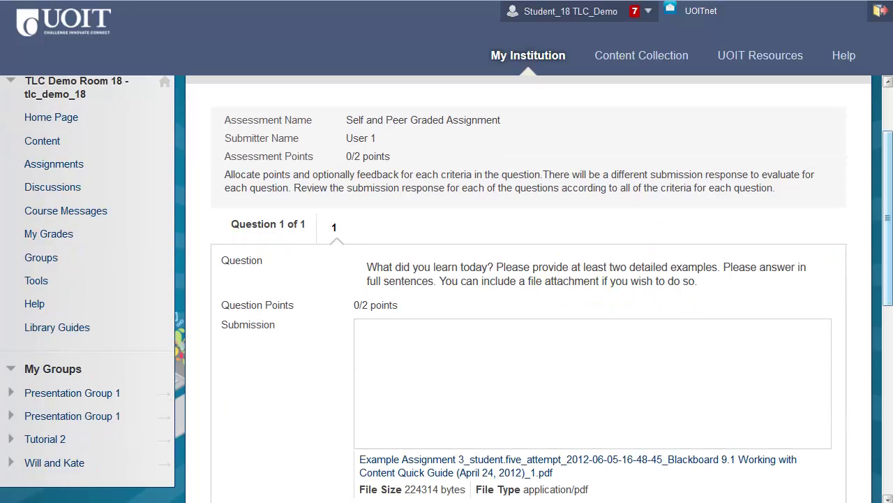
# - Write feedback for User 1, award 2 points on Criteria 1, and save and submit
pyautogui.moveTo(888, 231); pyautogui.dragTo(889, 249)
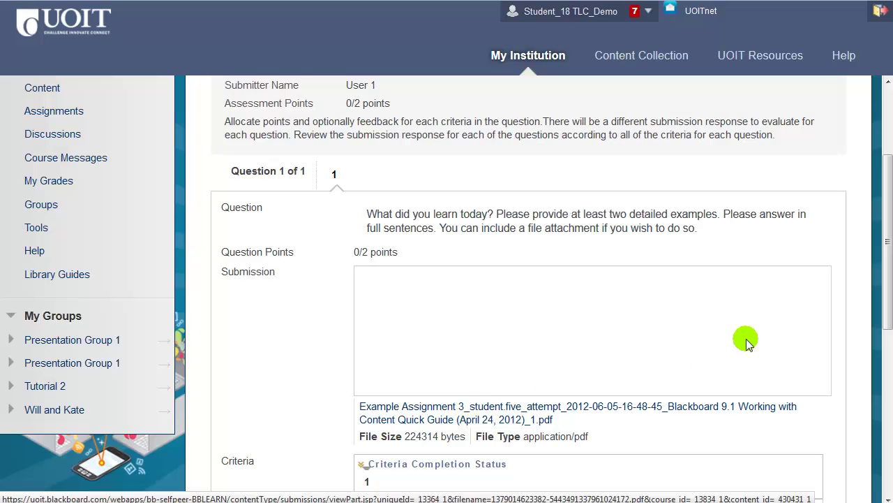
pyautogui.moveTo(885, 246); pyautogui.dragTo(877, 370)
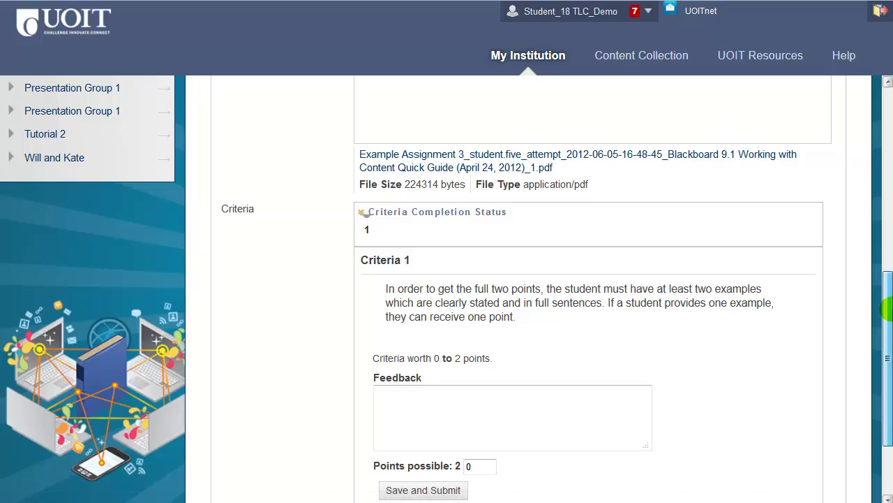
pyautogui.moveTo(886, 307); pyautogui.dragTo(883, 379)
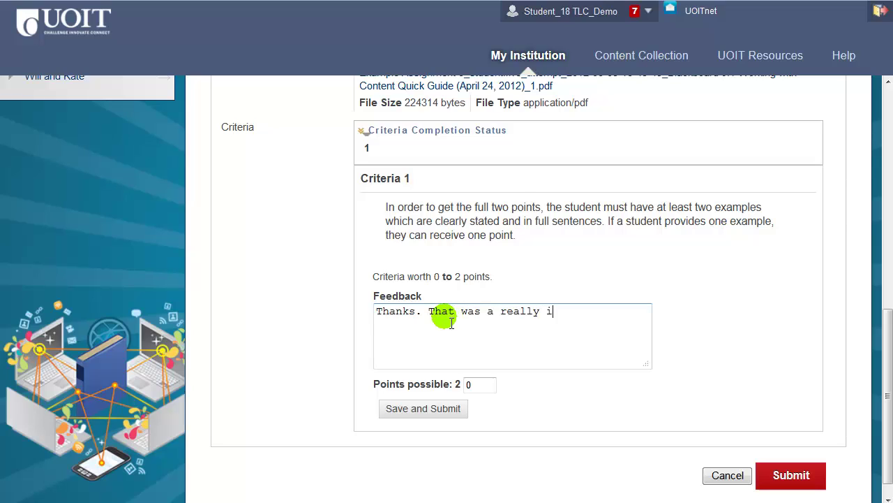
pyautogui.write('ssignment. I like the detail')
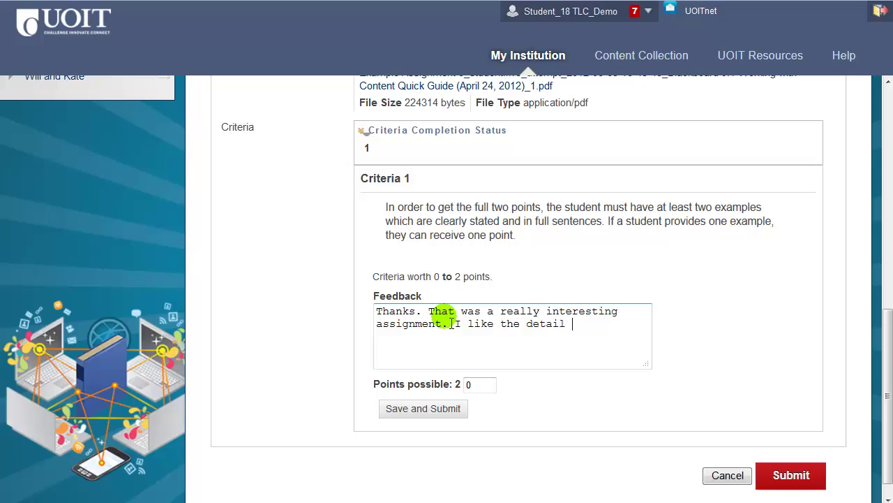
pyautogui.write('d')
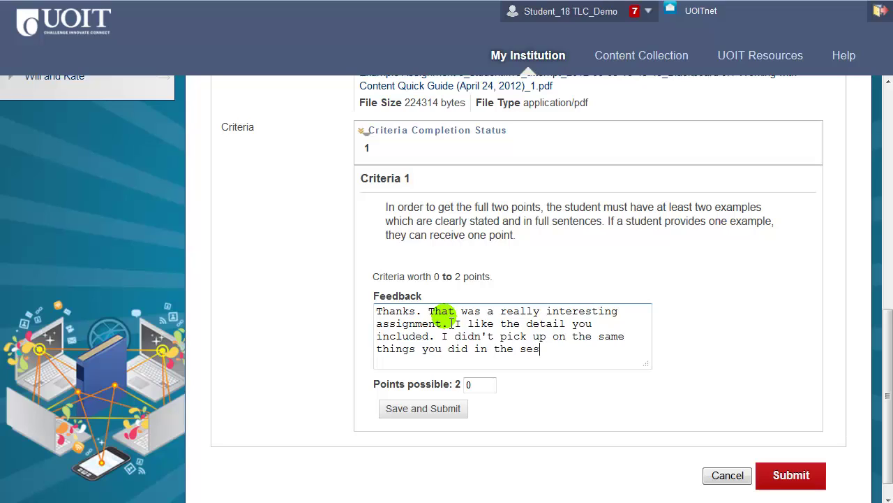
pyautogui.write('.')
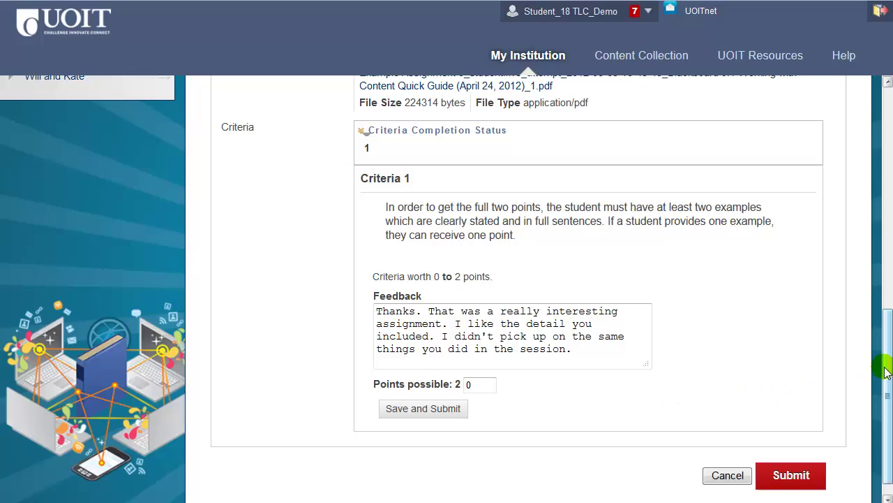
pyautogui.scroll(-1, 885, 391)
pyautogui.click(473, 363)
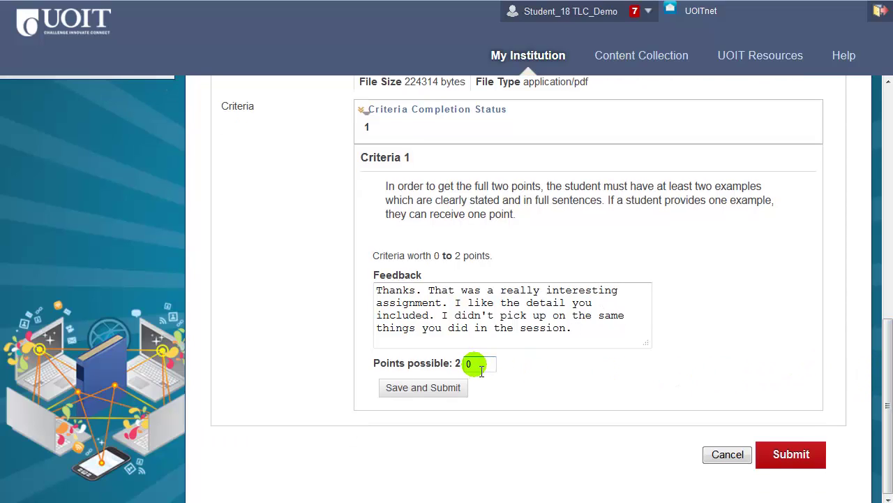
pyautogui.doubleClick(483, 371)
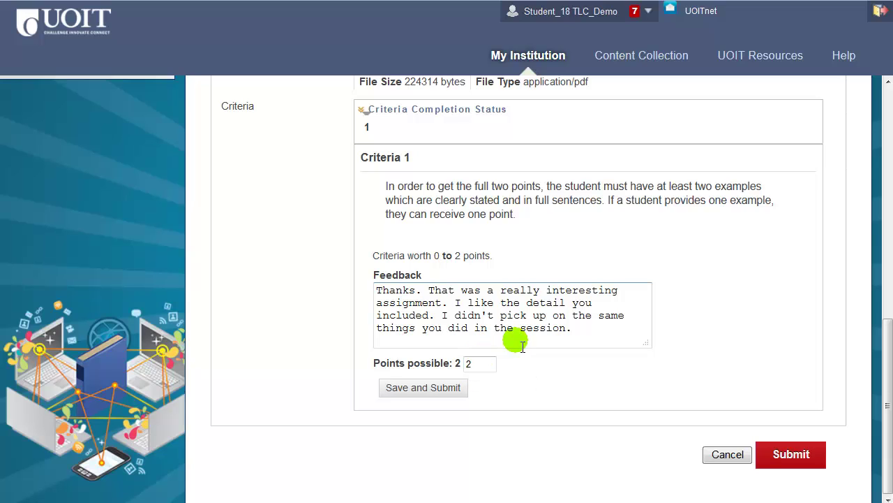
pyautogui.click(413, 389)
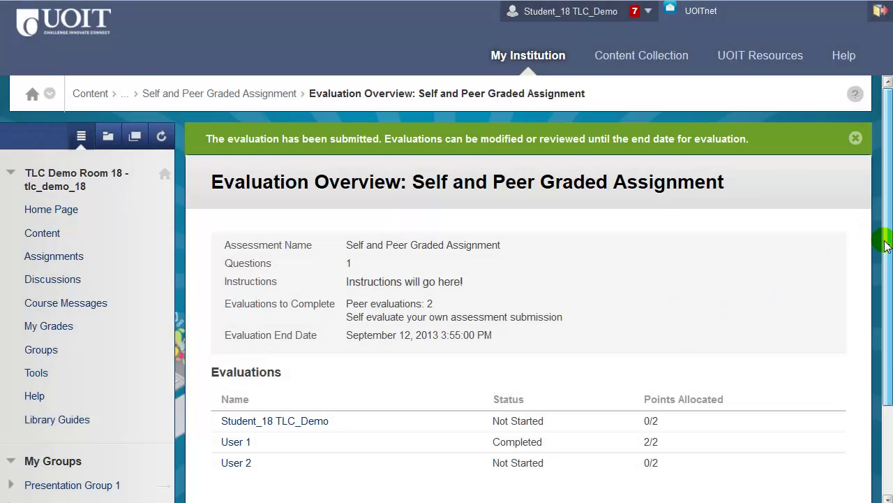
# - Open User 2's empty submission and submit its evaluation at 0 points
pyautogui.scroll(-1, 886, 244)
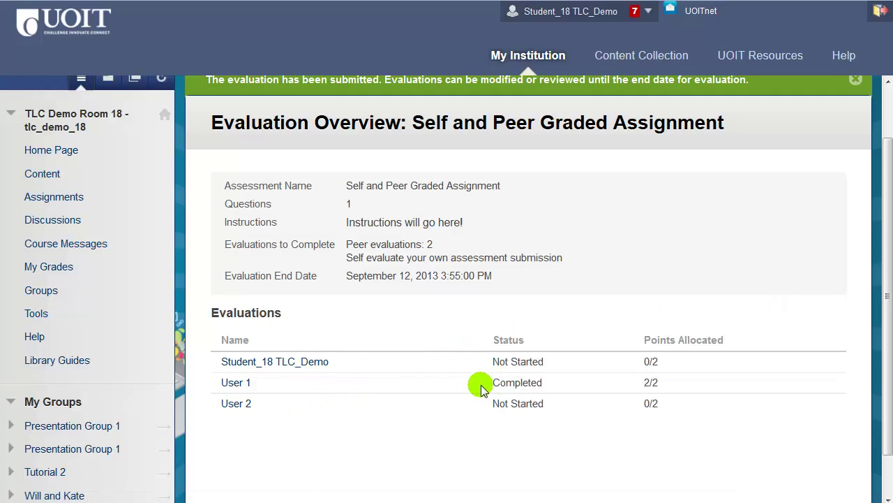
pyautogui.click(235, 403)
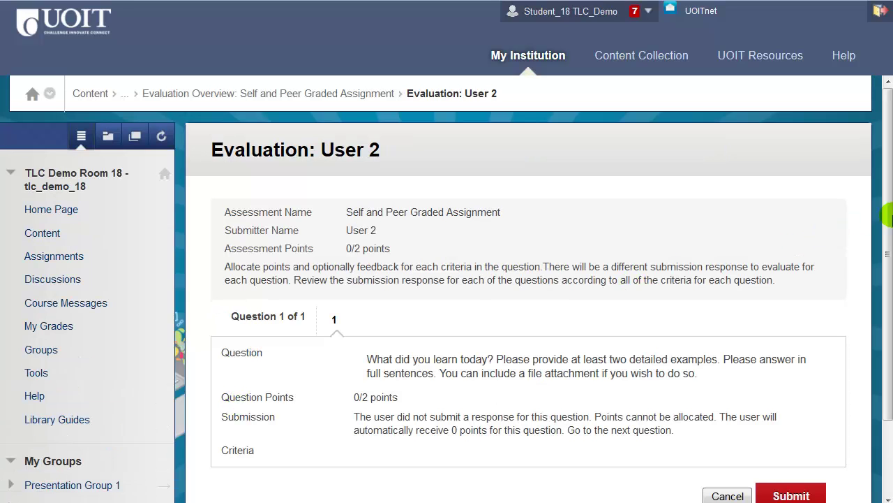
pyautogui.moveTo(886, 221); pyautogui.dragTo(890, 283)
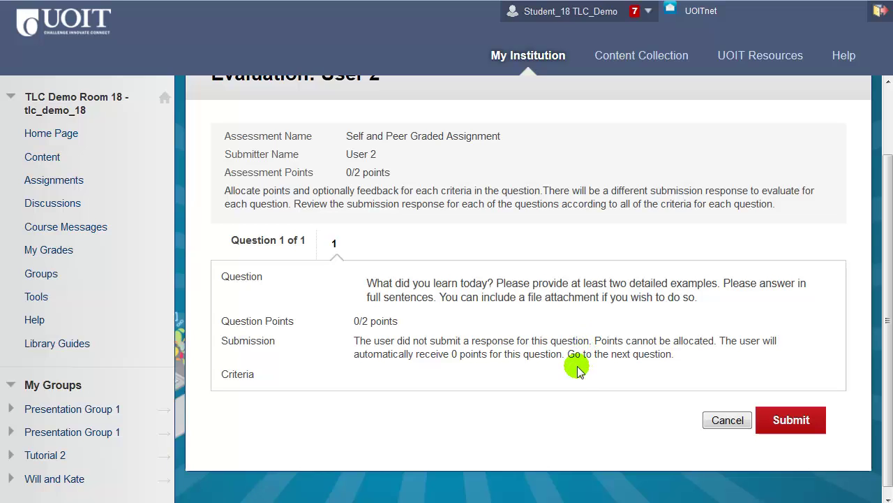
pyautogui.click(783, 421)
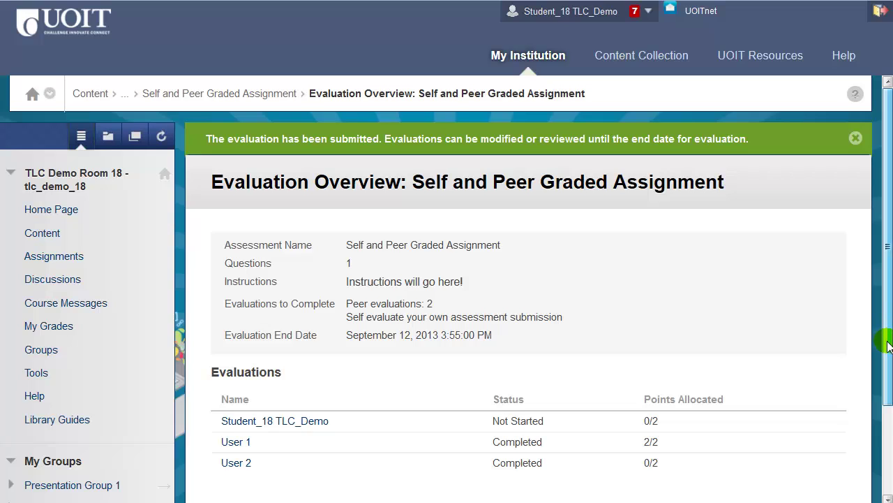
pyautogui.moveTo(884, 335); pyautogui.dragTo(887, 381)
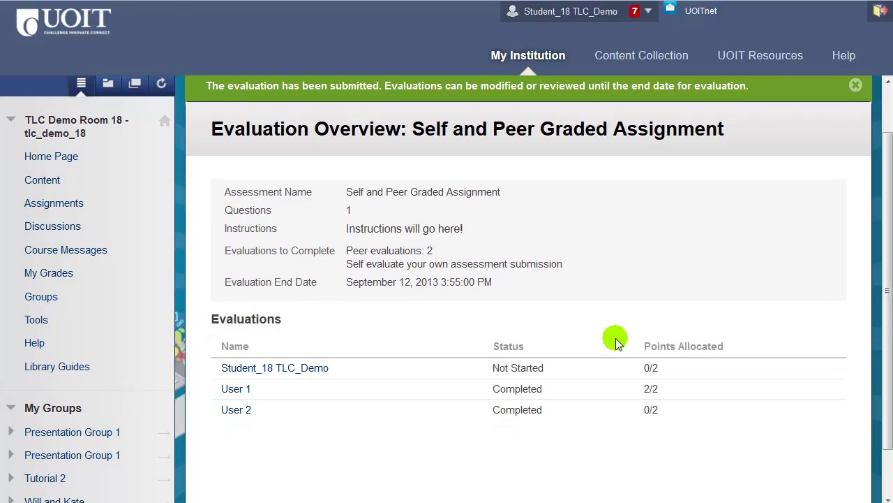
# - Self-evaluate with 1 point and feedback 'I will include more detail next time!', then submit
pyautogui.click(276, 370)
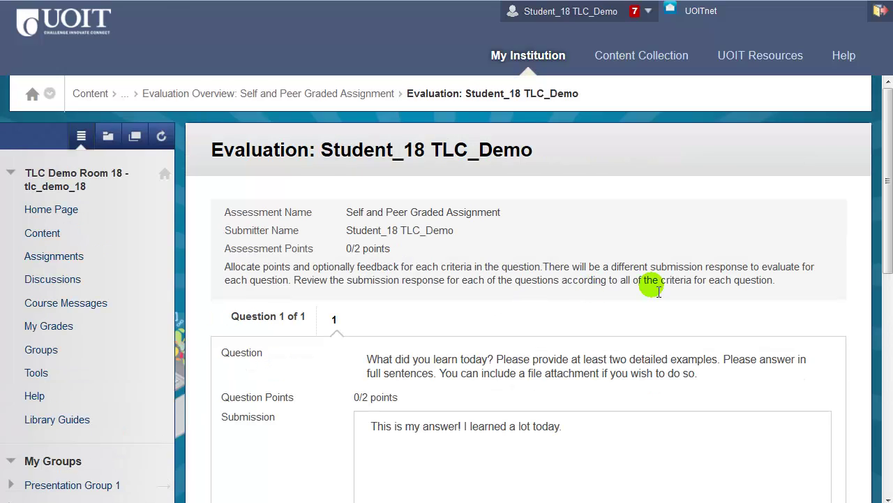
pyautogui.moveTo(884, 245); pyautogui.dragTo(884, 412)
pyautogui.click(489, 434)
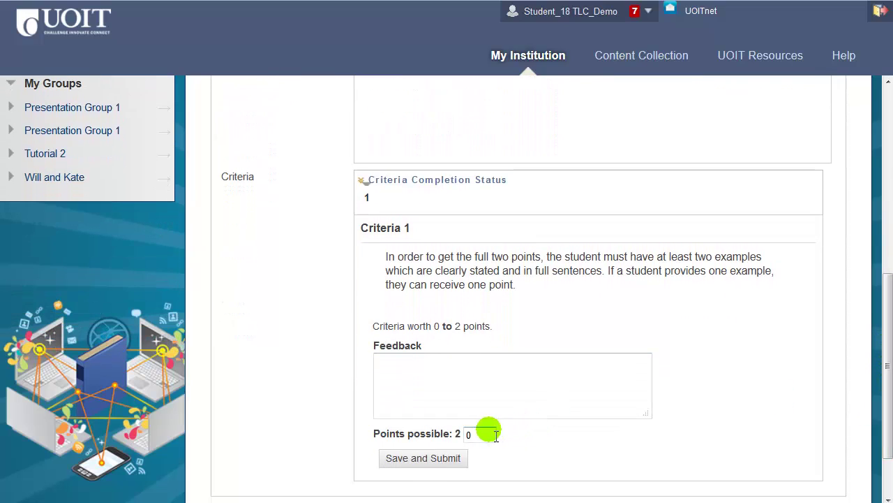
pyautogui.doubleClick(482, 439)
pyautogui.write('1')
pyautogui.click(452, 395)
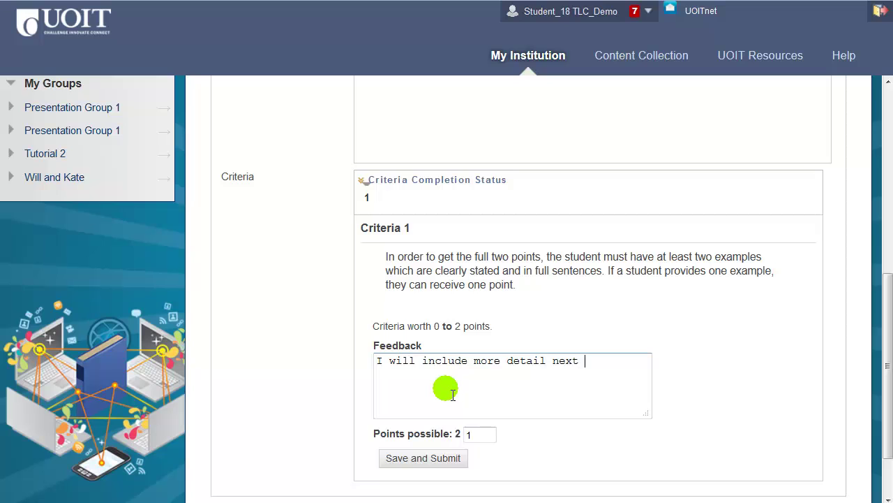
pyautogui.write('I will include more detail next time!')
pyautogui.scroll(-1, 708, 363)
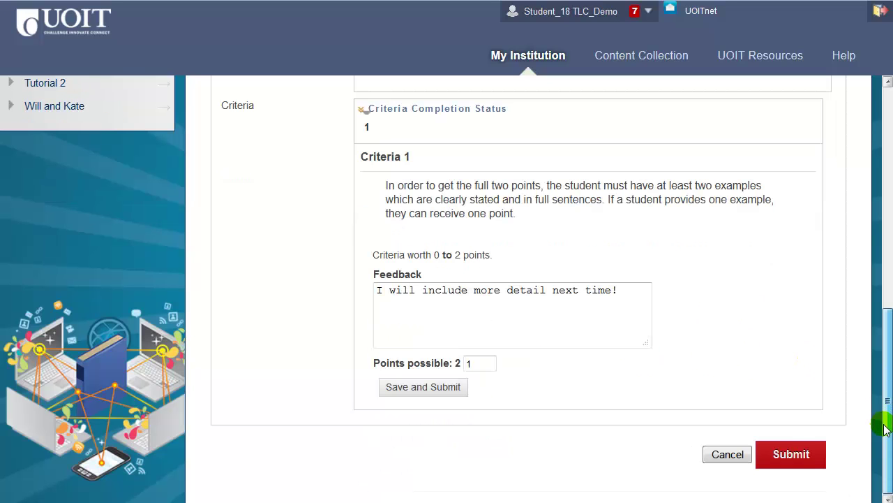
pyautogui.click(451, 386)
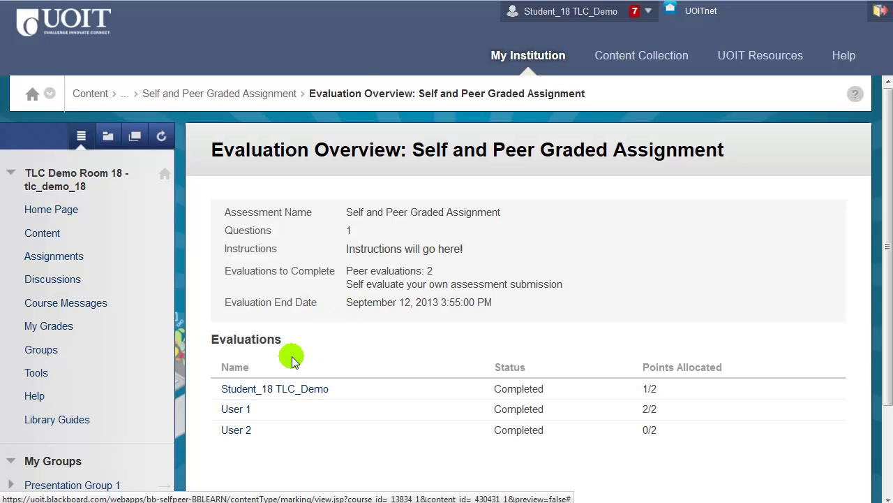
# - Reopen User 1's evaluation to review its feedback and 2-point score
pyautogui.click(248, 410)
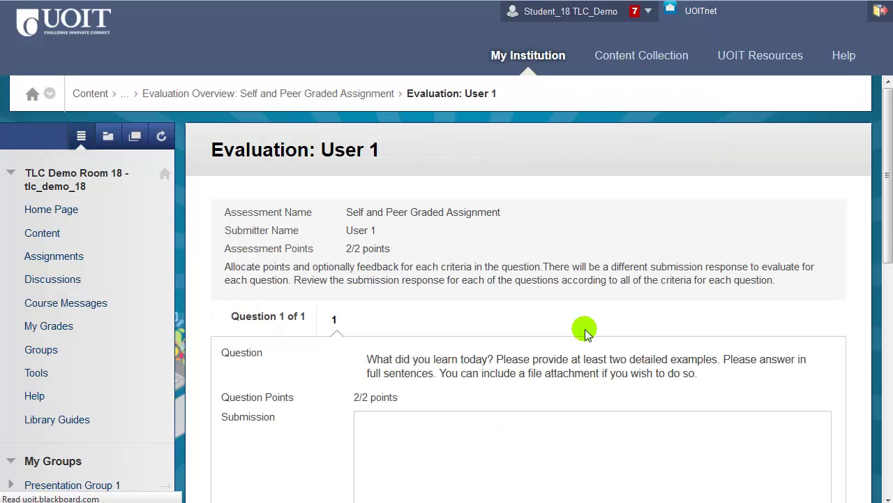
pyautogui.moveTo(886, 279); pyautogui.dragTo(888, 439)
pyautogui.click(576, 384)
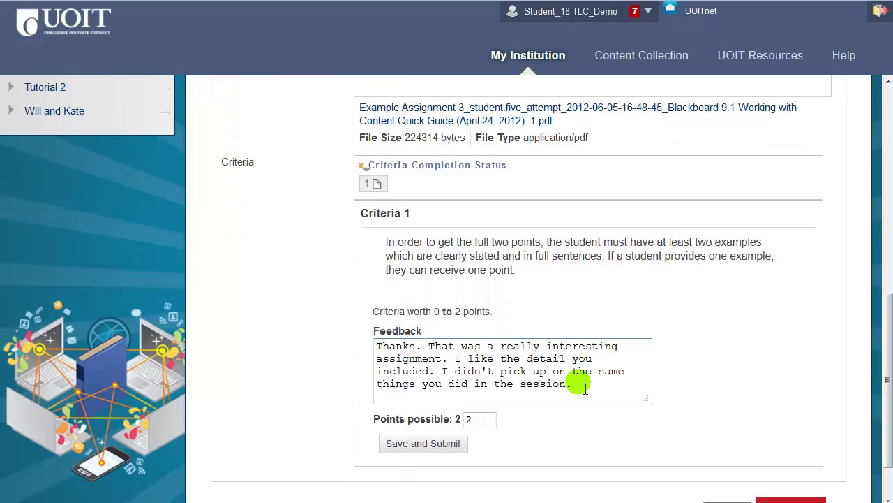
pyautogui.doubleClick(469, 422)
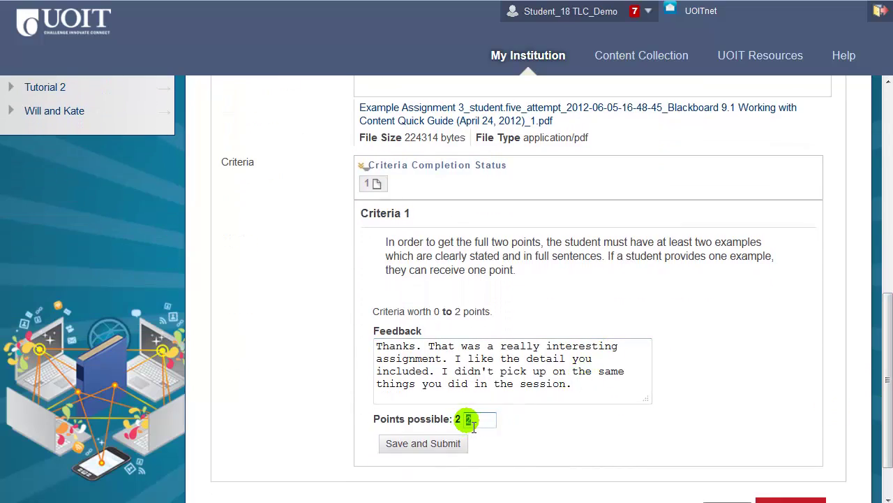
pyautogui.write('2')
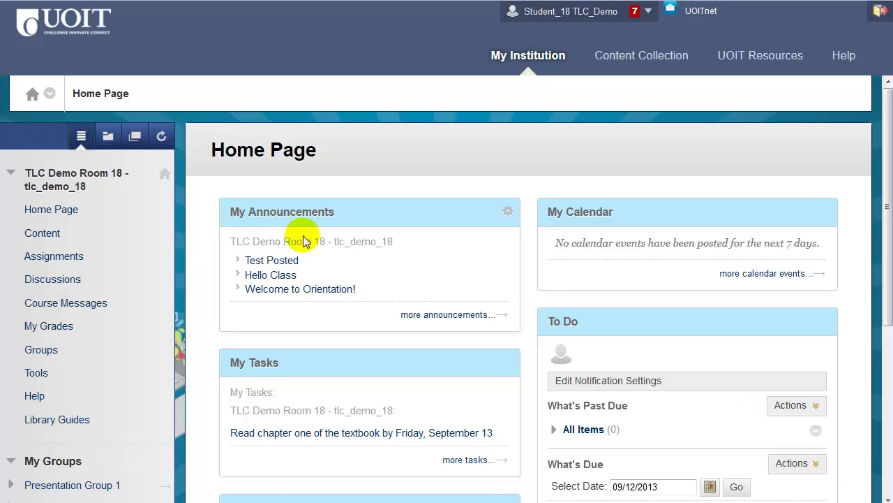
# - Review the assignment Results showing a 1/2 average score (50%), then open My Grades
pyautogui.click(84, 263)
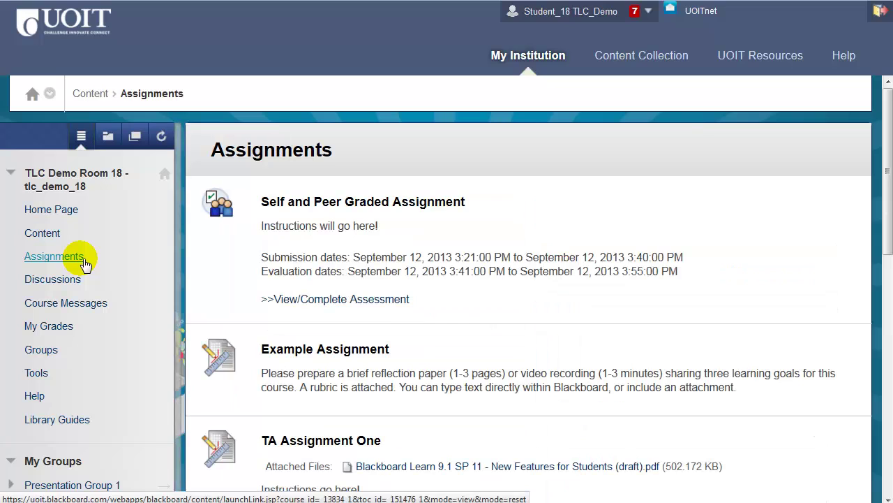
pyautogui.click(331, 300)
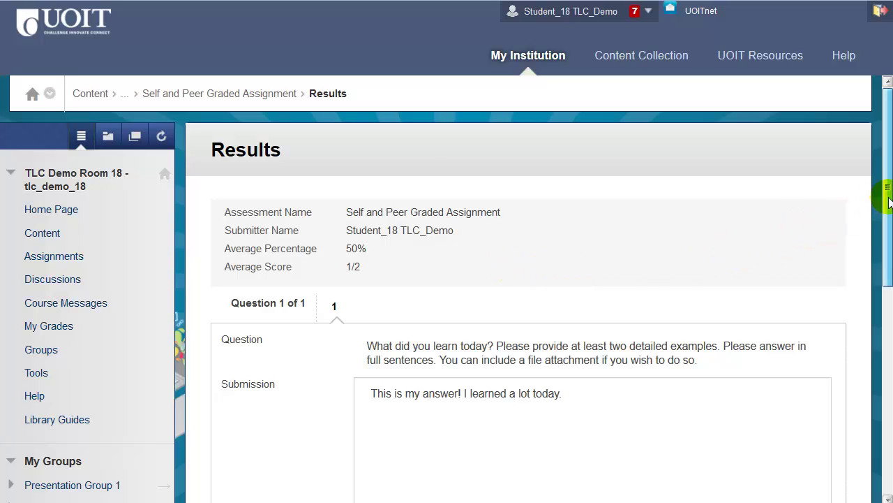
pyautogui.scroll(-2, 888, 229)
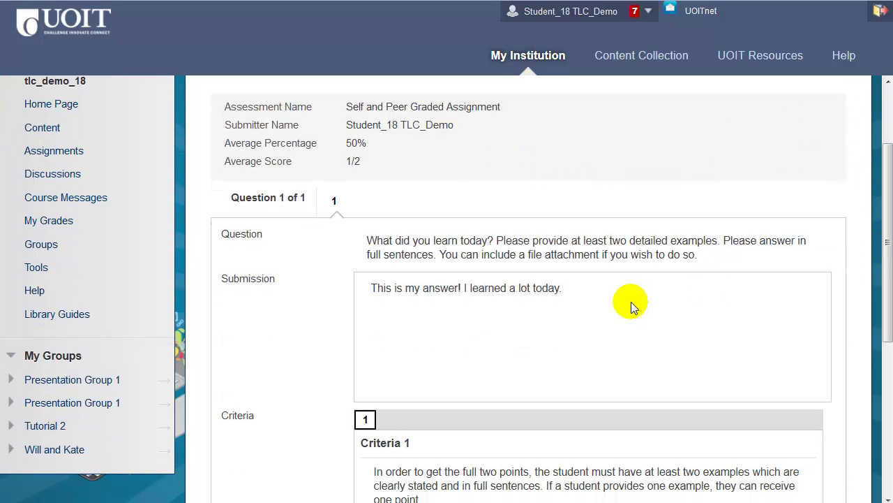
pyautogui.moveTo(883, 270); pyautogui.dragTo(888, 252)
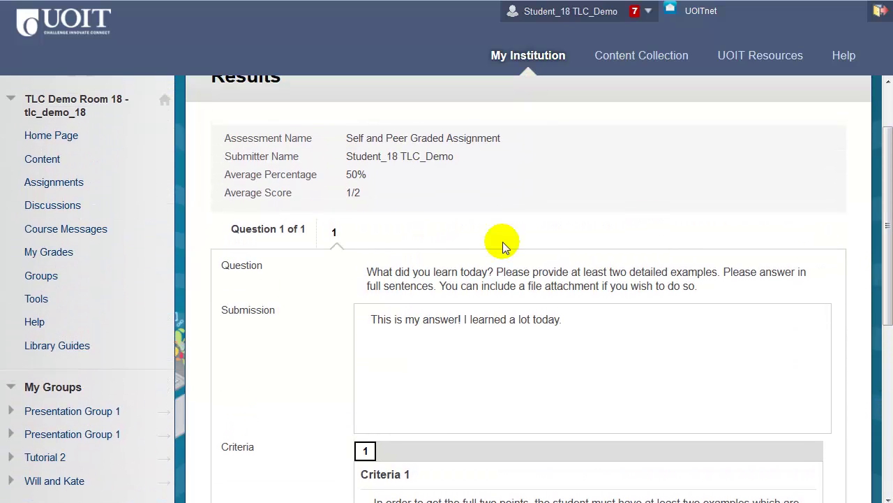
pyautogui.click(48, 255)
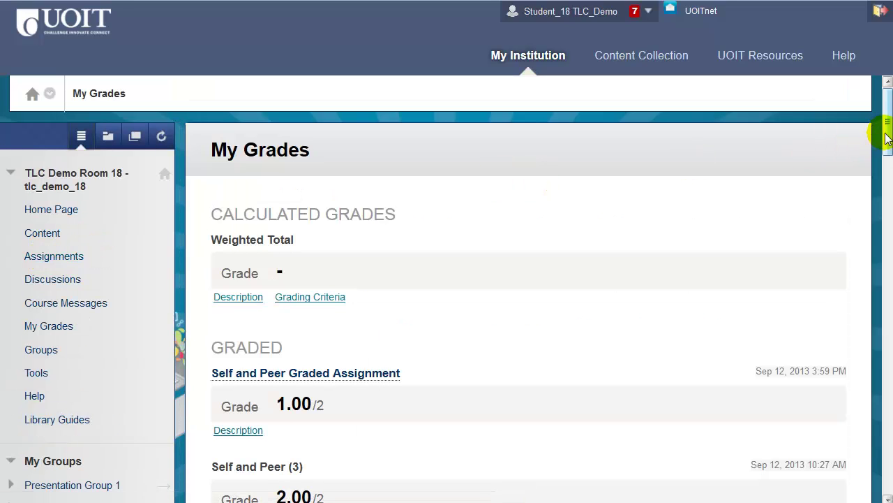
# - Open the Self and Peer Graded Assignment result to see self 1/2, User 1 0/2, User 2 1/2 with feedback
pyautogui.scroll(-3, 883, 150)
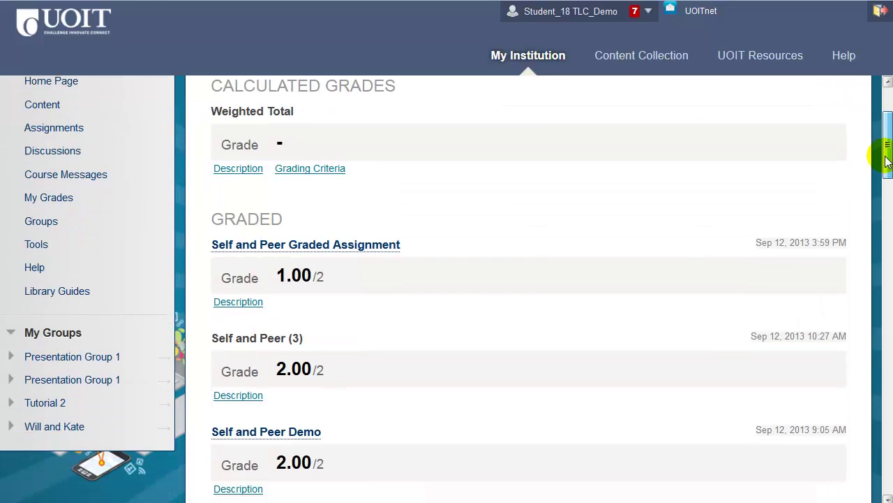
pyautogui.click(340, 245)
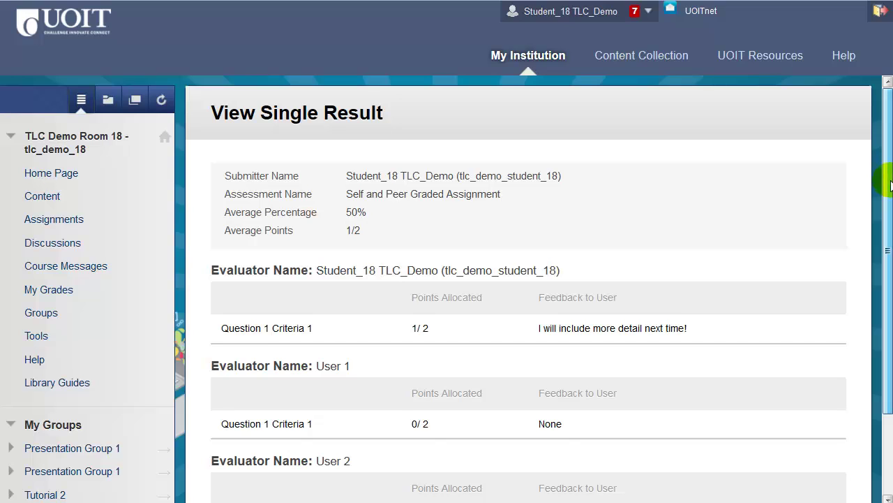
pyautogui.moveTo(885, 194); pyautogui.dragTo(889, 257)
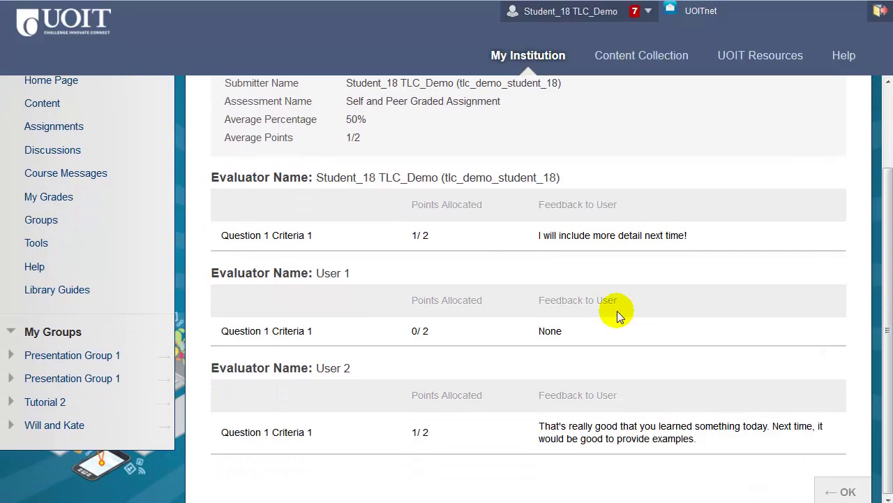